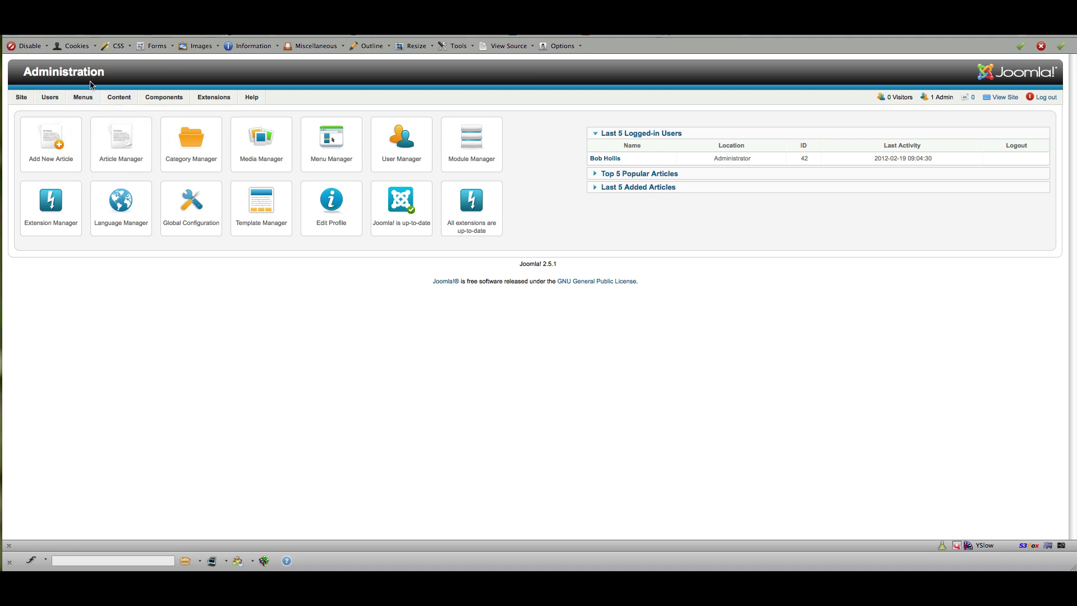
# Step: Reveal the DJ-Image Slider Slides and Categories entries under the Components menu
pyautogui.moveTo(163, 97)
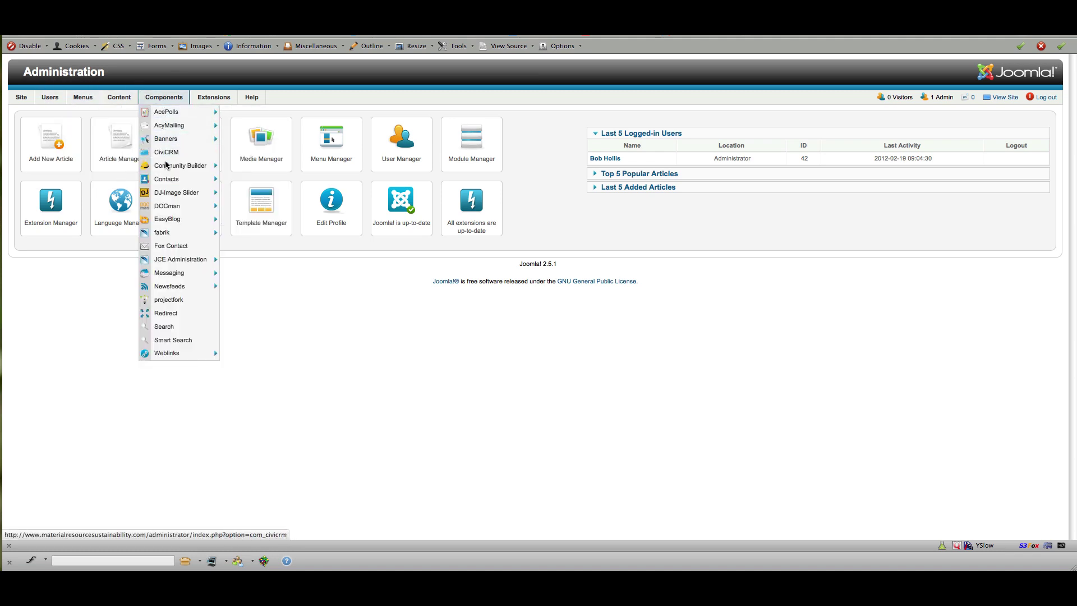
pyautogui.moveTo(170, 193)
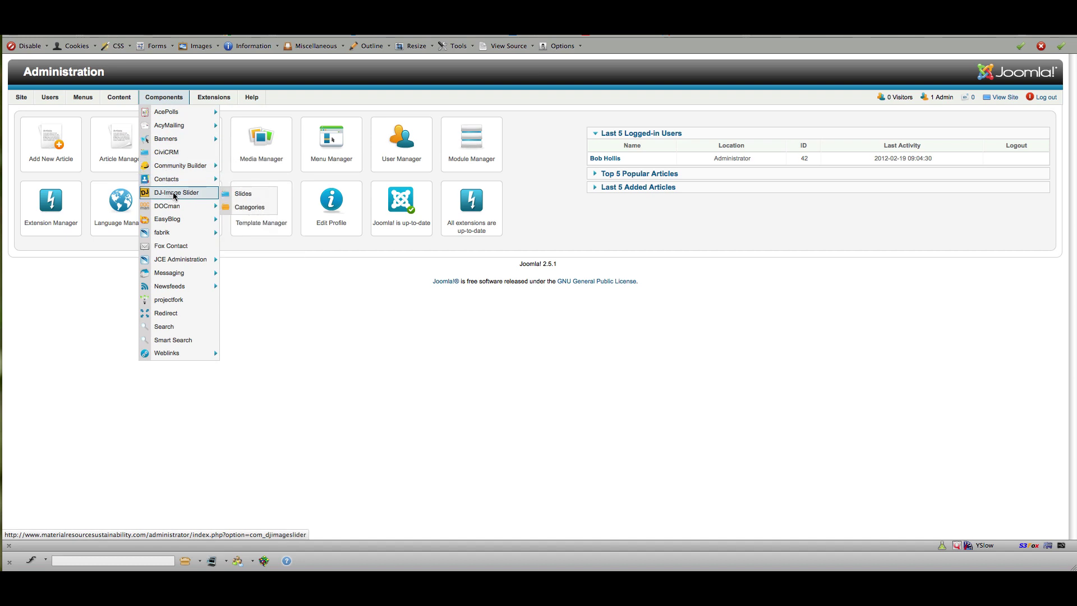
# Step: Open DJ-Image Slider Categories, then the Slides list with its two Facility Tours slides
pyautogui.click(243, 209)
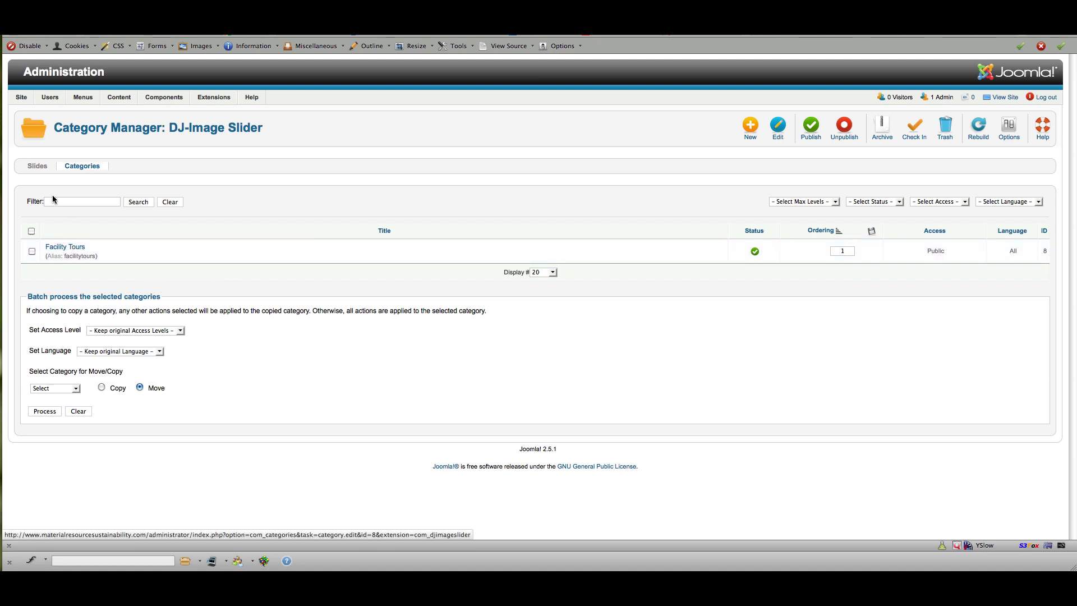
pyautogui.click(36, 166)
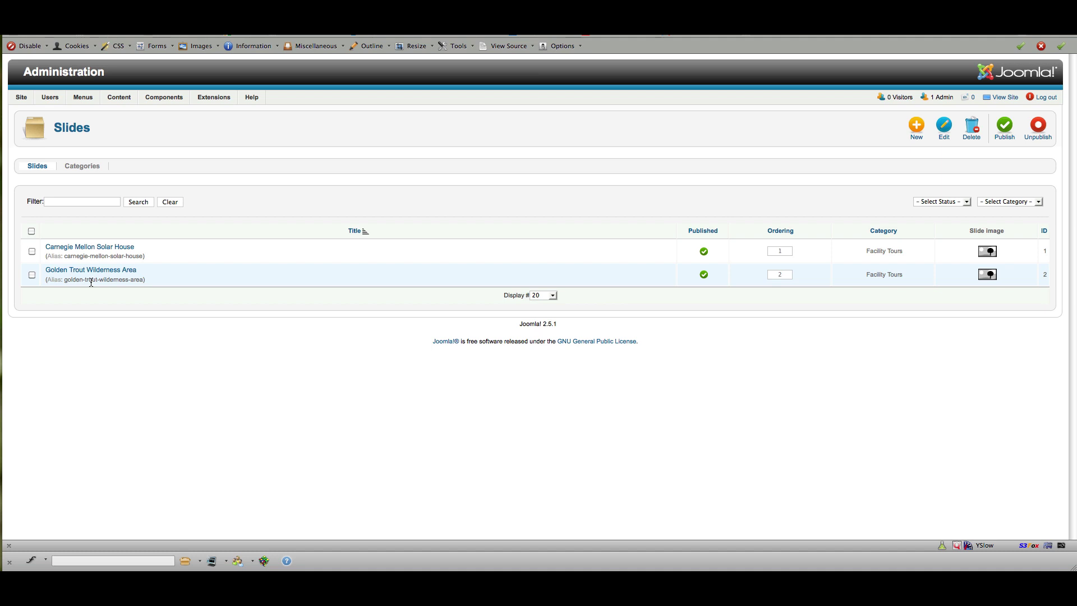
# Step: Start a new slide and open the image browser for its Slide image field
pyautogui.click(917, 131)
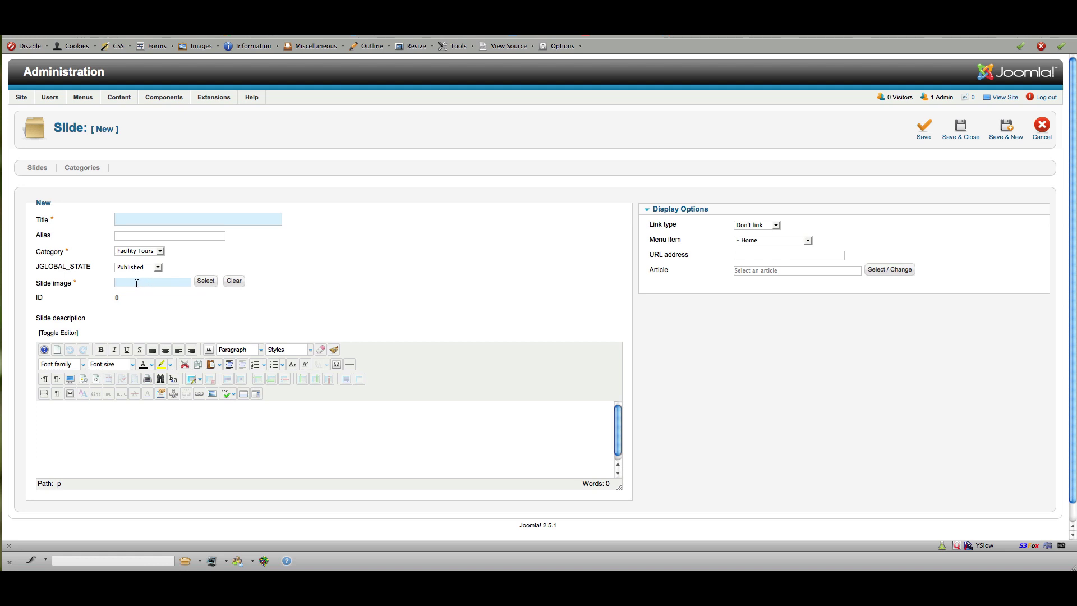
pyautogui.click(203, 282)
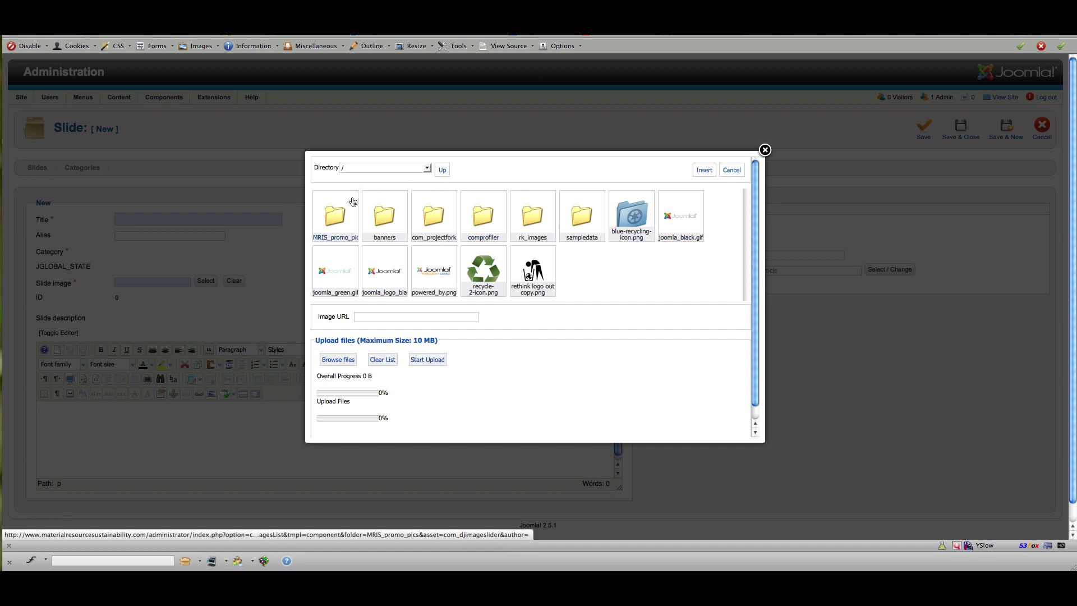
# Step: Browse into MRIS_promo_pics/facilities, then close the image browser without choosing an image
pyautogui.click(336, 222)
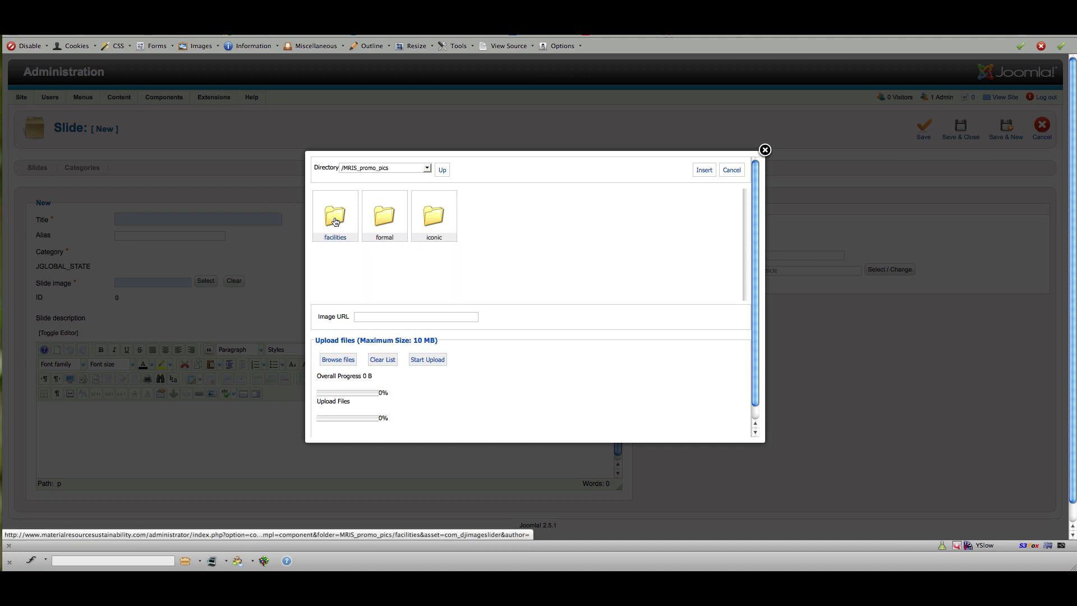
pyautogui.click(336, 222)
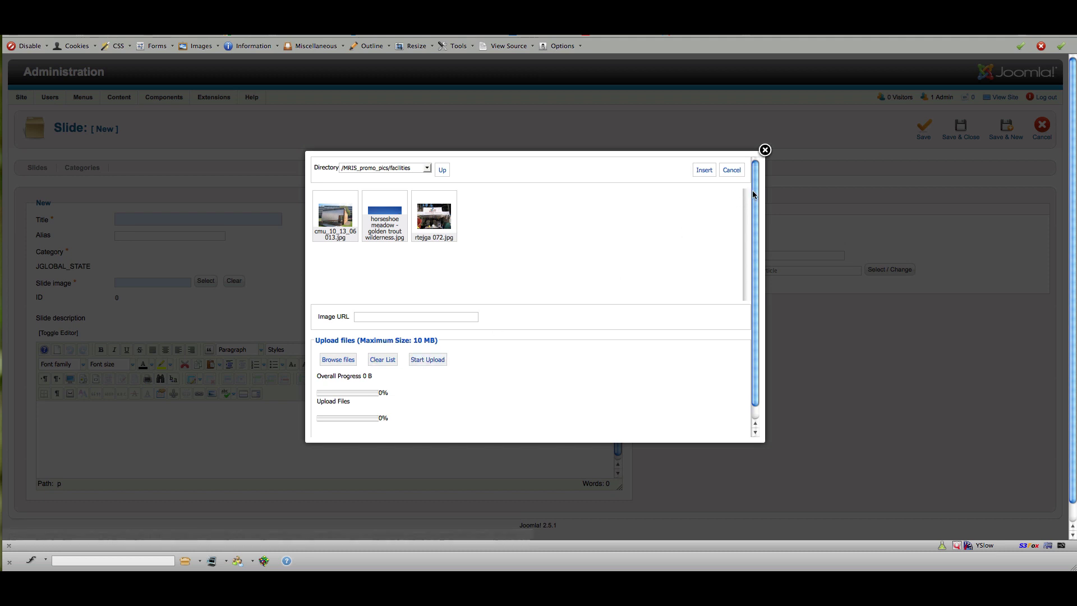
pyautogui.click(731, 172)
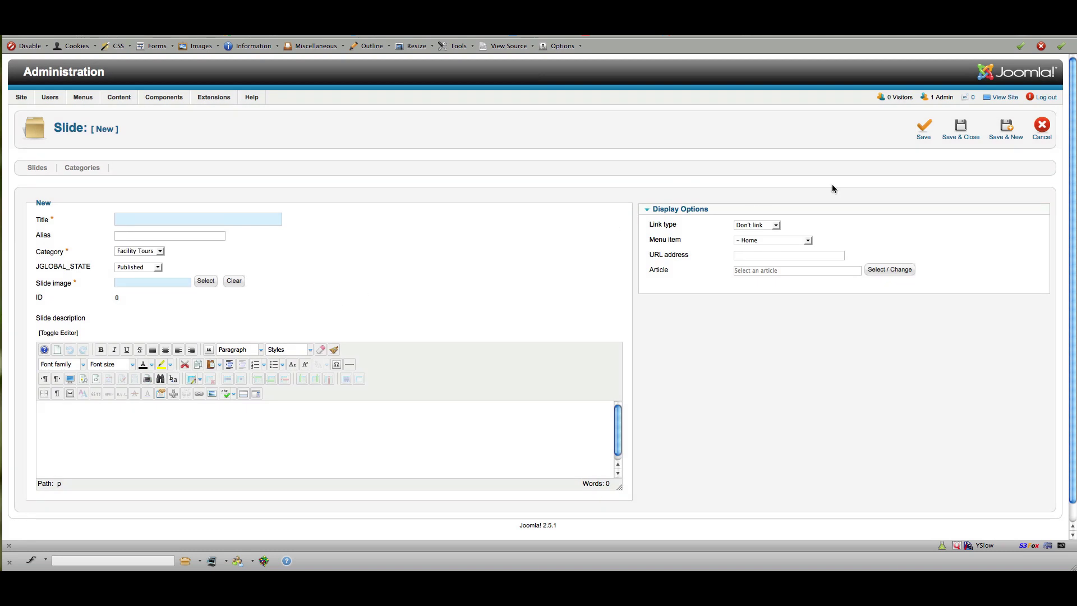
# Step: Cancel the new slide and go to Extensions > Module Manager
pyautogui.click(1042, 130)
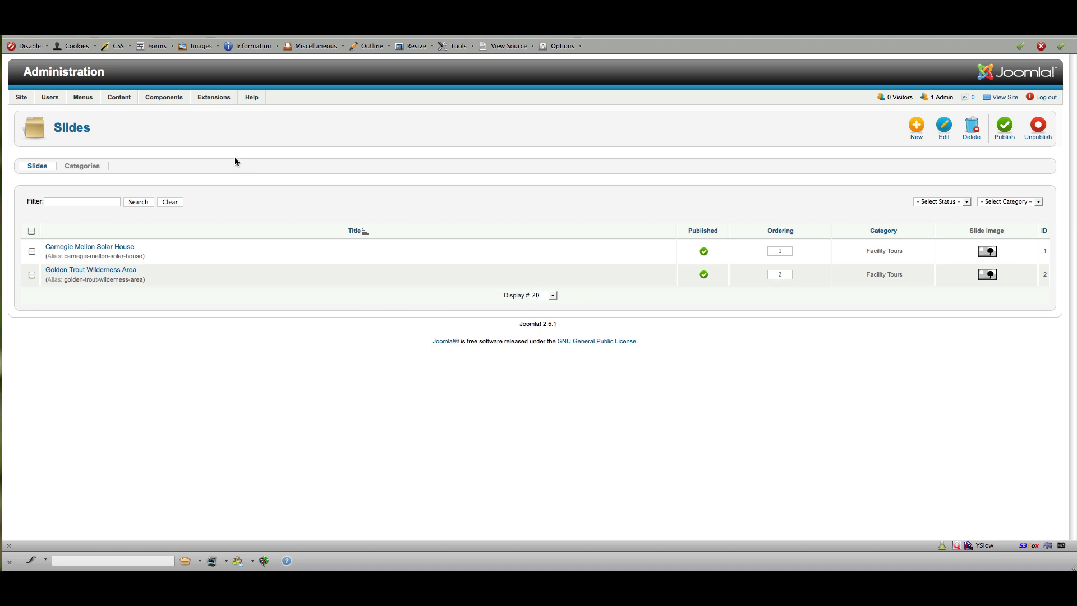
pyautogui.moveTo(216, 99)
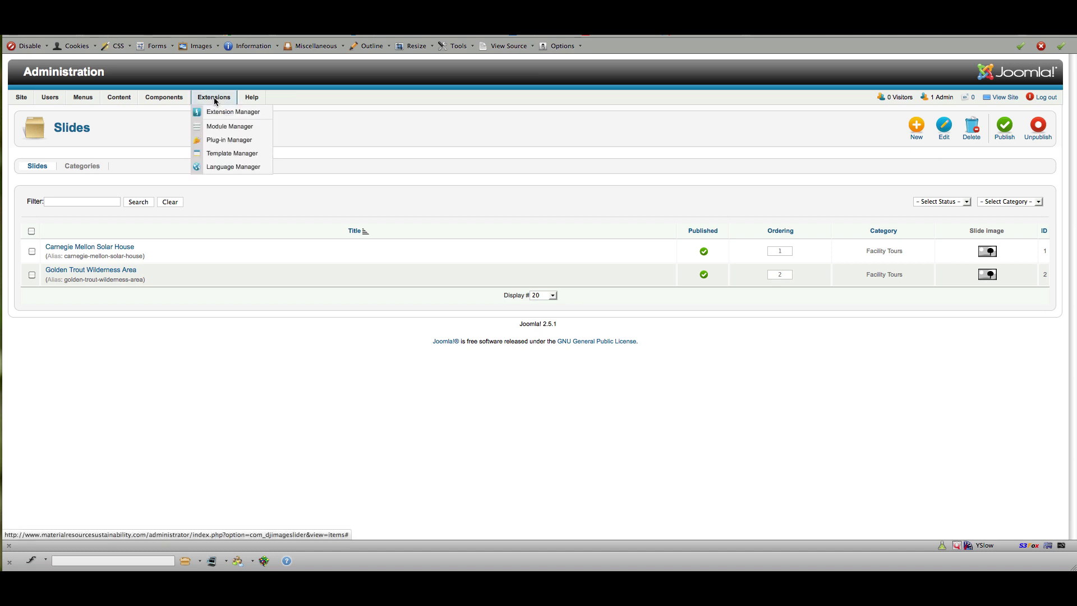
pyautogui.click(218, 127)
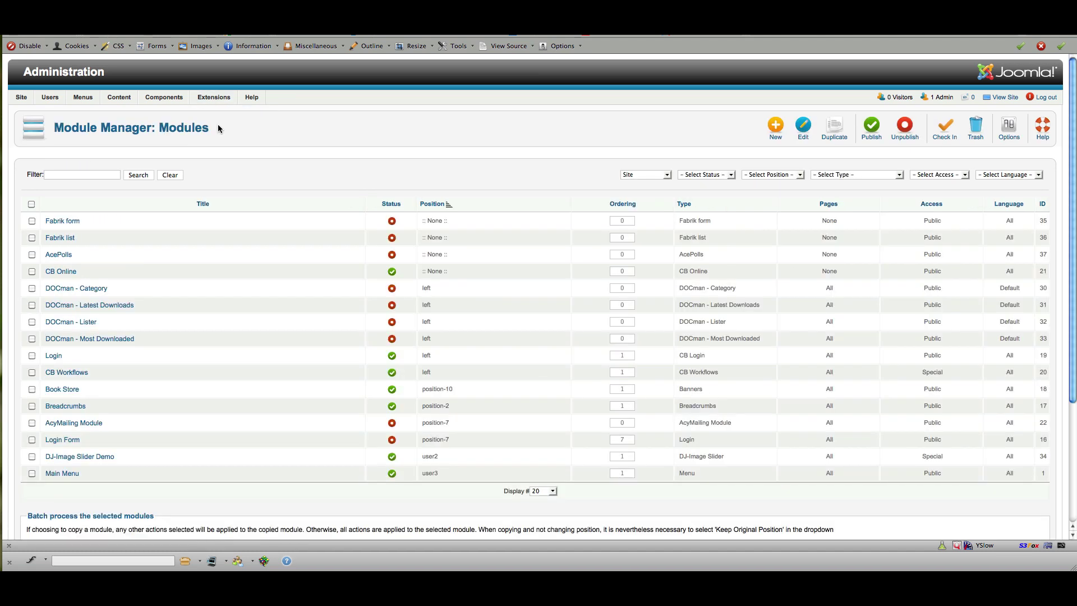
# Step: Open the DJ-Image Slider Demo module from the Module Manager list
pyautogui.click(79, 457)
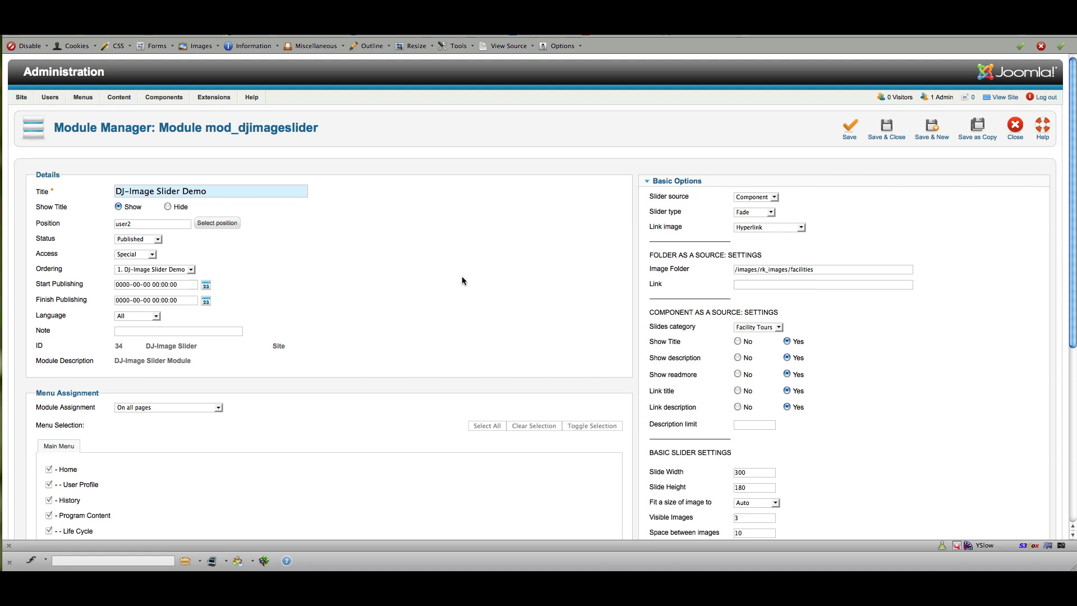
pyautogui.scroll(-4, 422, 370)
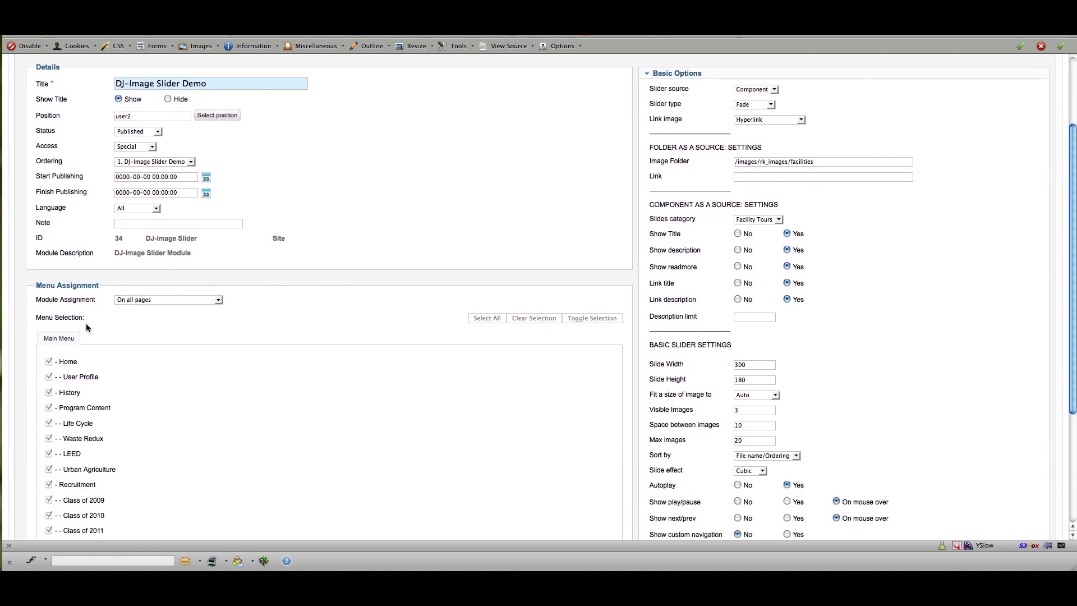
pyautogui.click(219, 300)
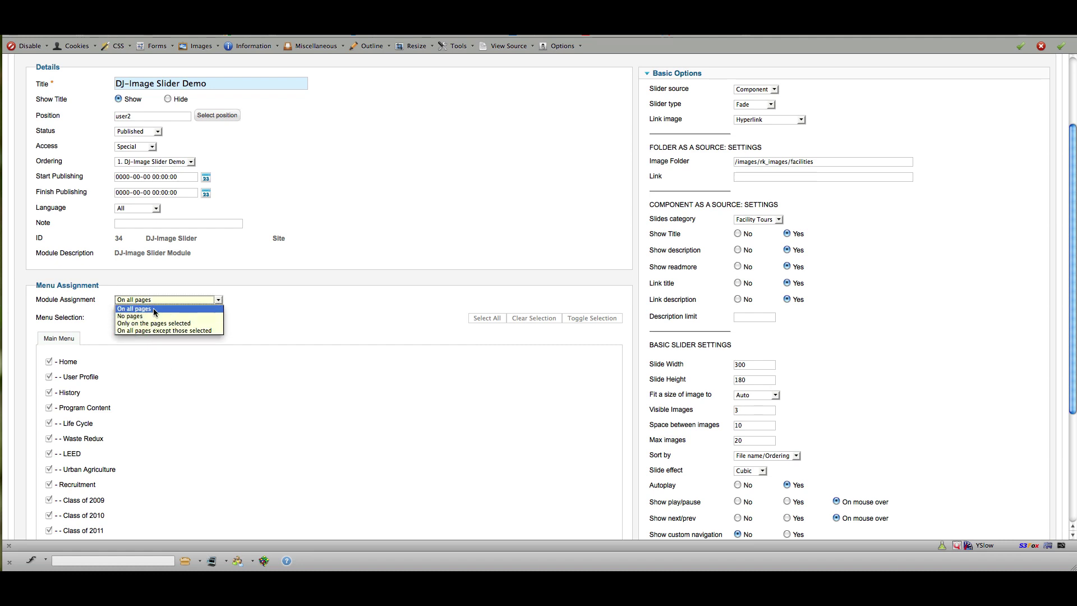
pyautogui.click(134, 308)
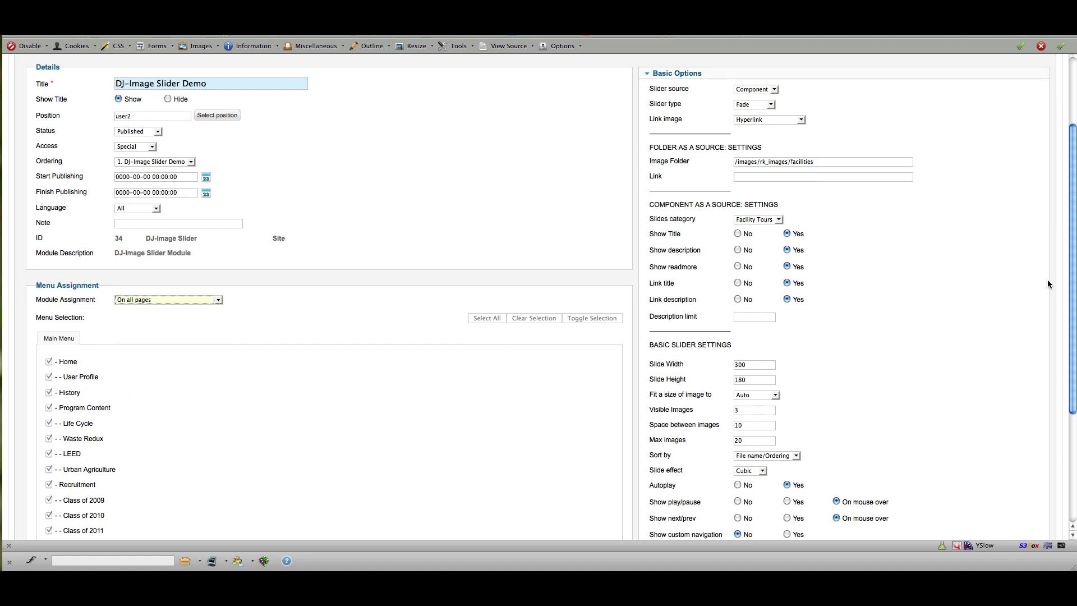
pyautogui.moveTo(1072, 284); pyautogui.dragTo(1073, 242)
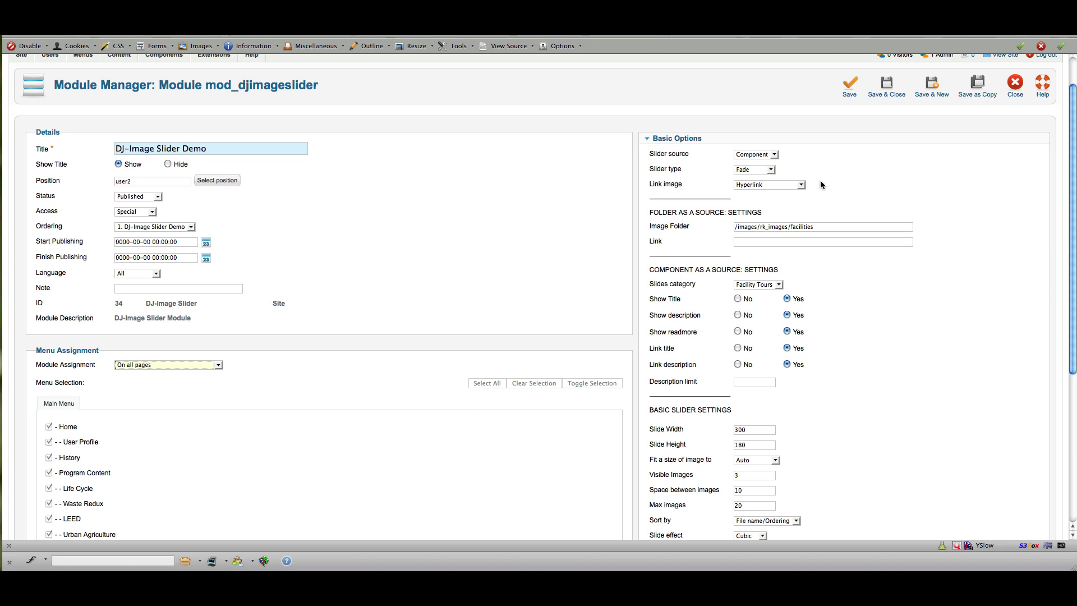
# Step: Switch slider source to Folder and make the Image Folder path /images/rk_images/facilities
pyautogui.click(775, 155)
pyautogui.click(776, 157)
pyautogui.click(764, 168)
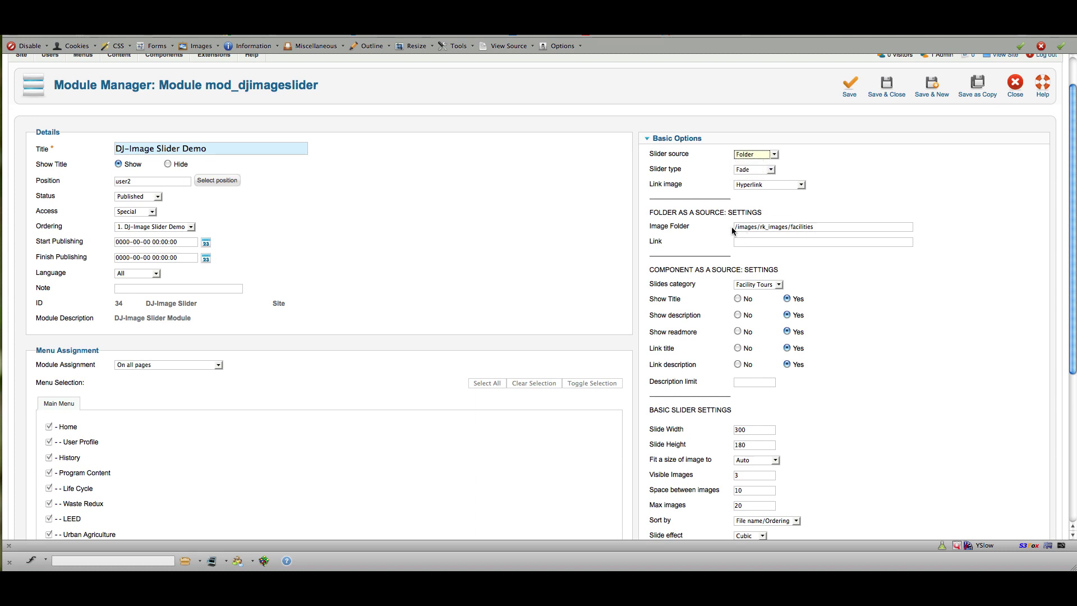
pyautogui.moveTo(734, 228); pyautogui.dragTo(825, 228)
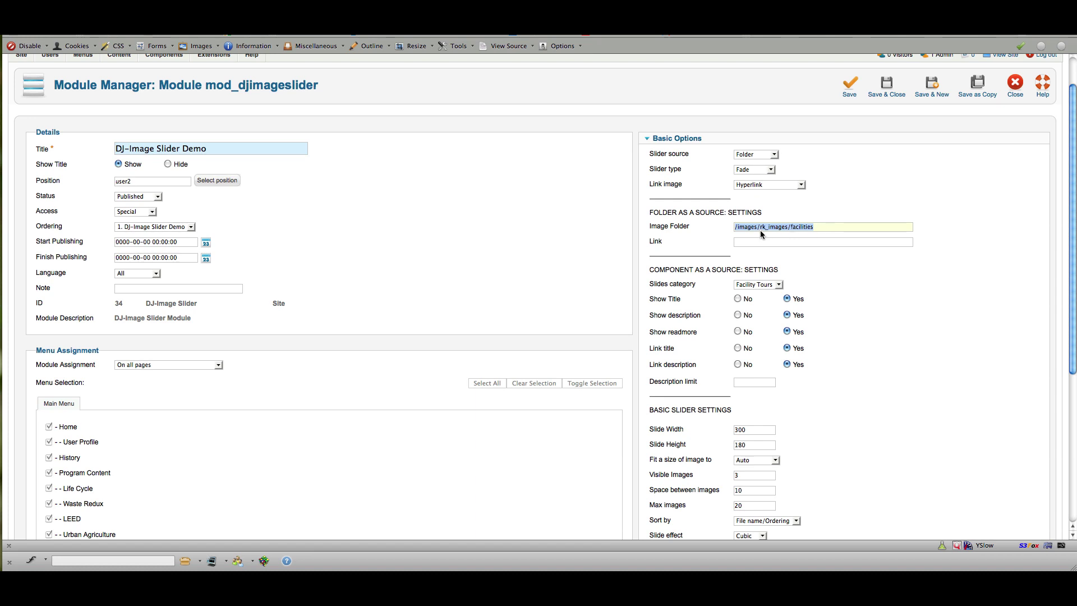
pyautogui.click(735, 228)
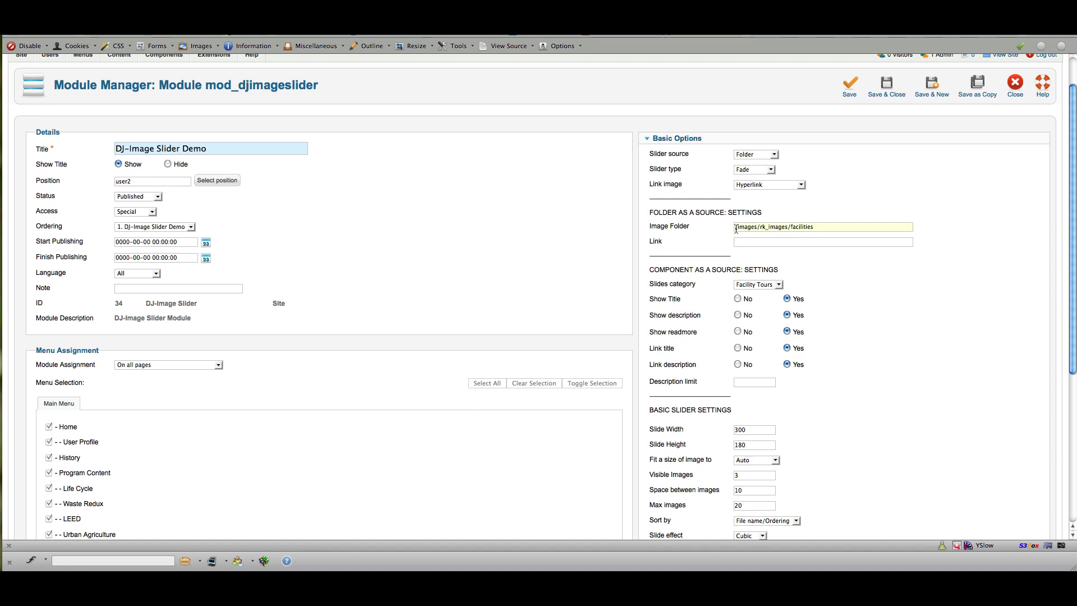
pyautogui.write('/')
pyautogui.moveTo(735, 228); pyautogui.dragTo(833, 227)
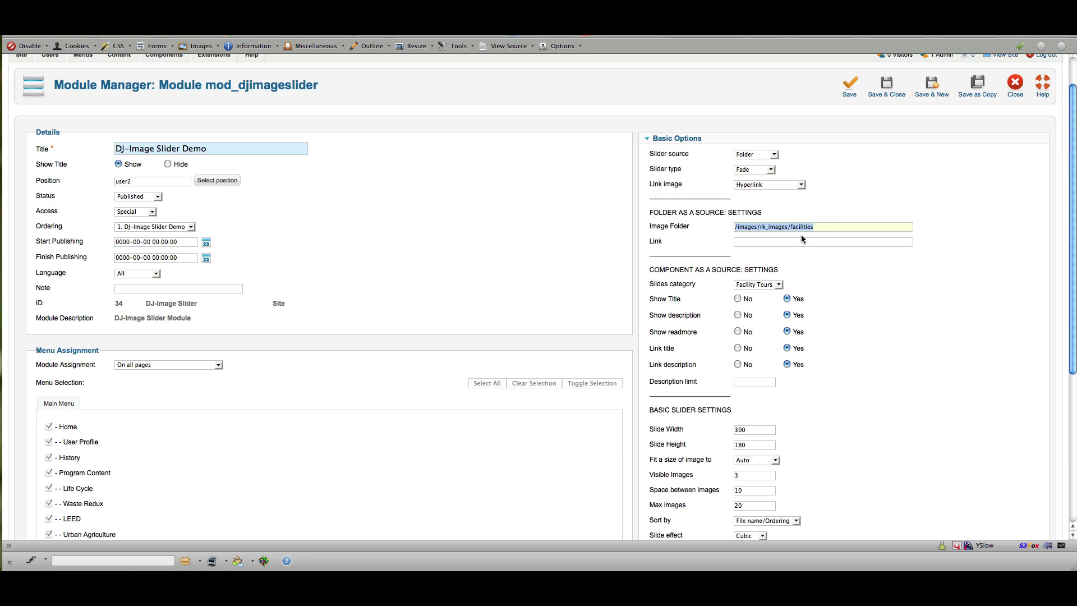
pyautogui.click(764, 242)
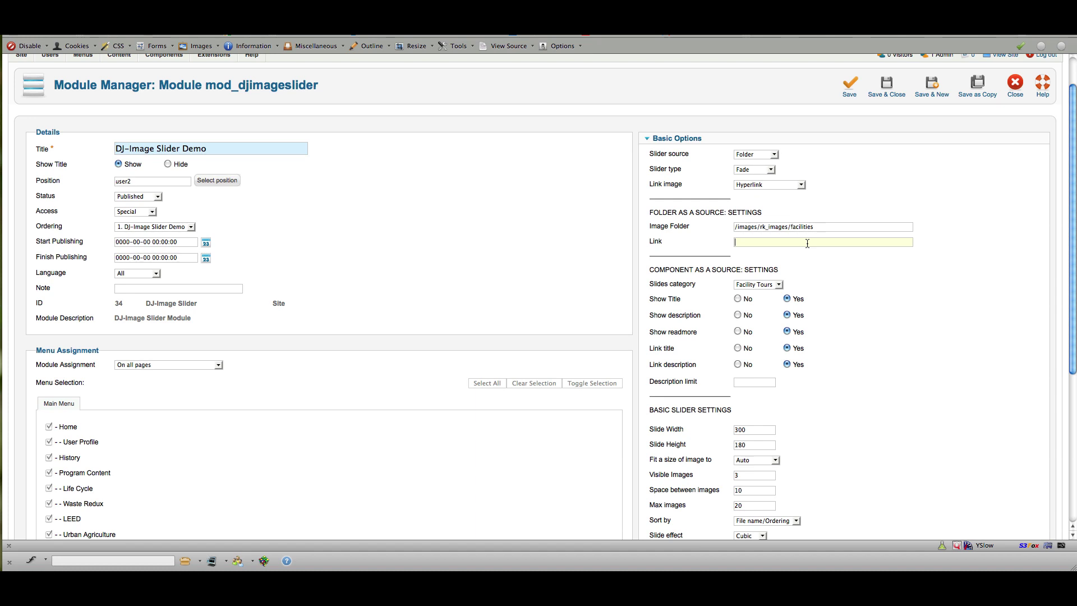
# Step: Set slider source back to Component, keeping Fade slider type and Hyperlink image links
pyautogui.click(775, 155)
pyautogui.click(768, 170)
pyautogui.click(771, 170)
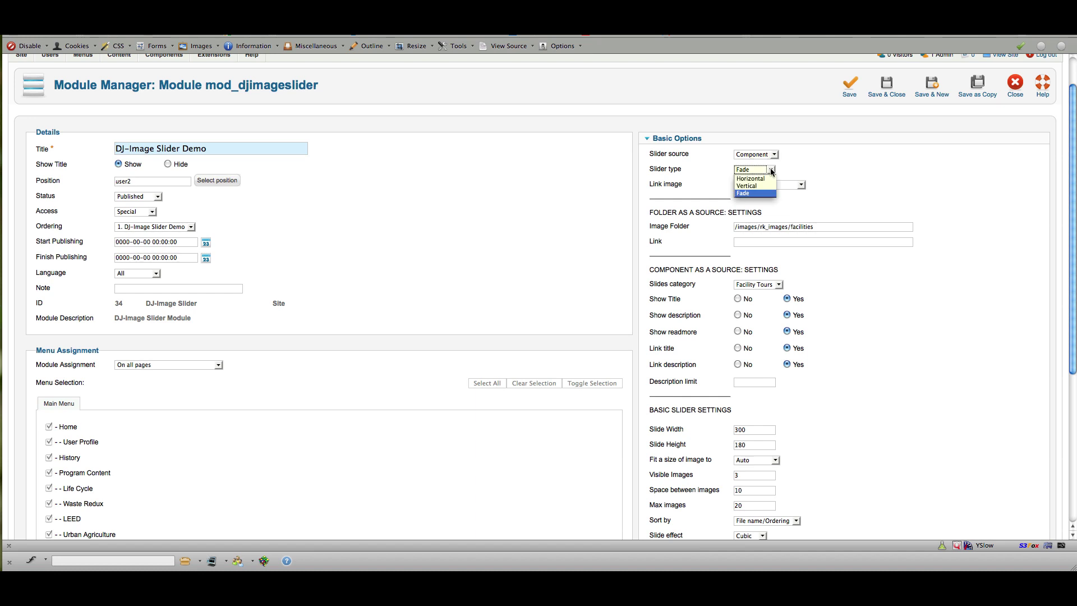
pyautogui.click(746, 194)
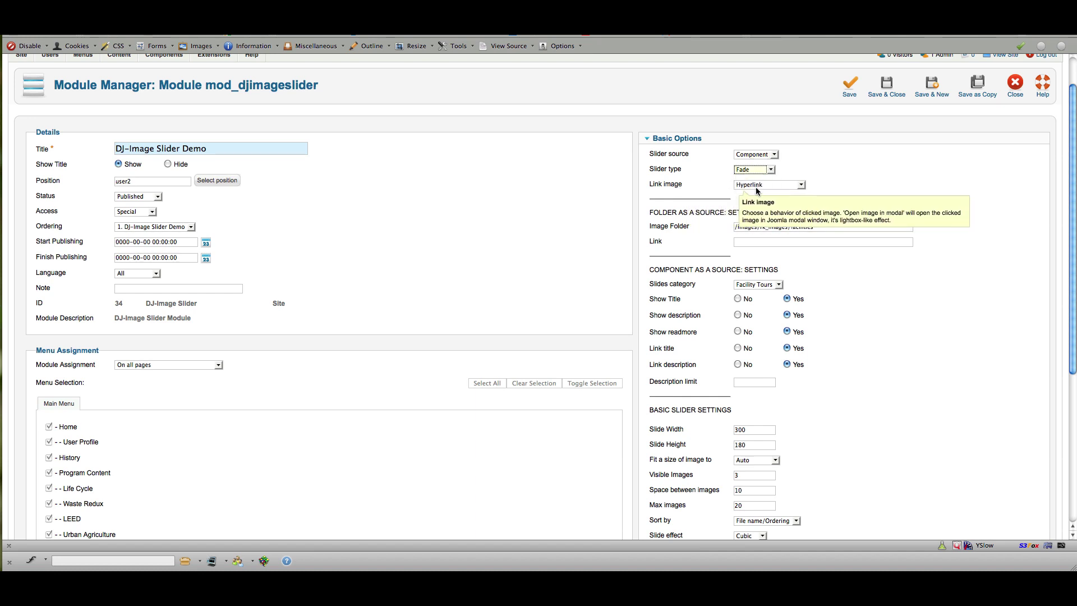
pyautogui.click(802, 187)
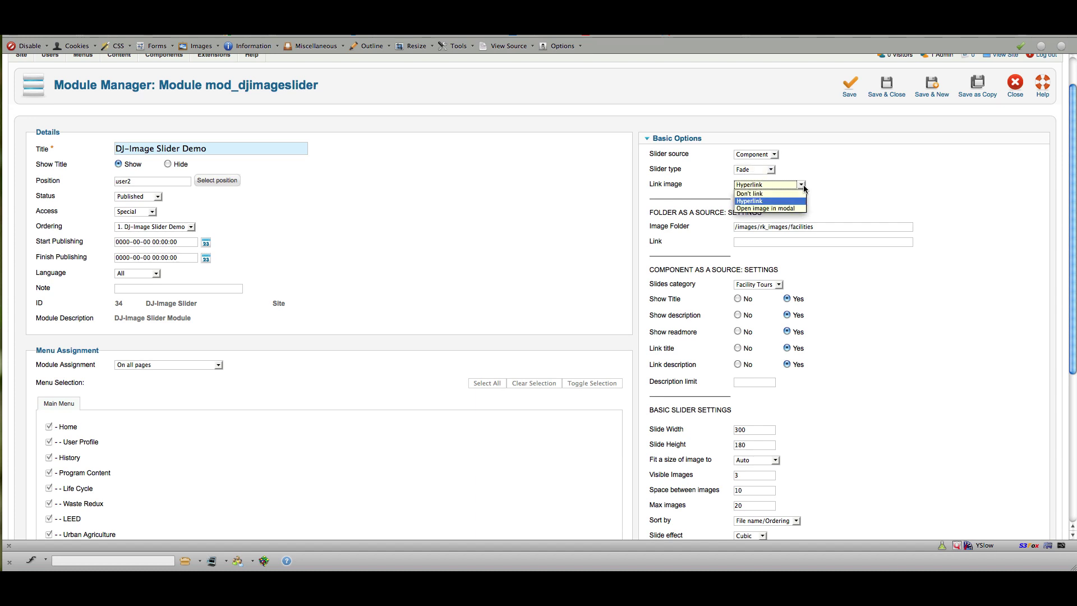
pyautogui.click(758, 200)
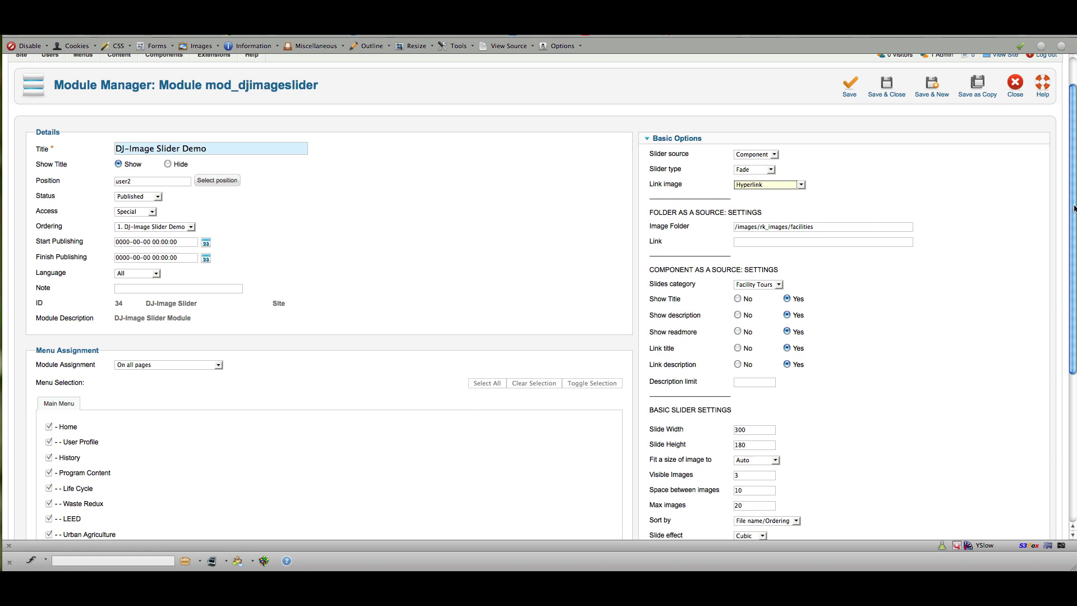
# Step: Set Show play/pause and Show next/prev to No in the Basic Options
pyautogui.moveTo(1073, 205); pyautogui.dragTo(1076, 302)
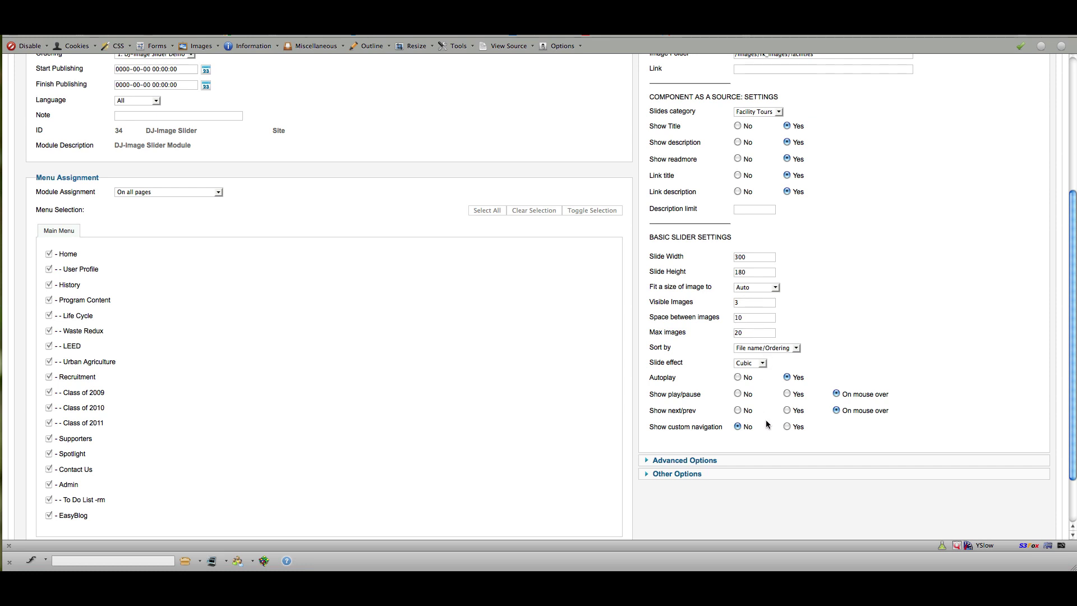
pyautogui.moveTo(731, 396)
pyautogui.click(739, 394)
pyautogui.click(737, 411)
# Step: Expand Advanced Options and Other Options, showing an empty Module Class Suffix and No caching
pyautogui.click(691, 459)
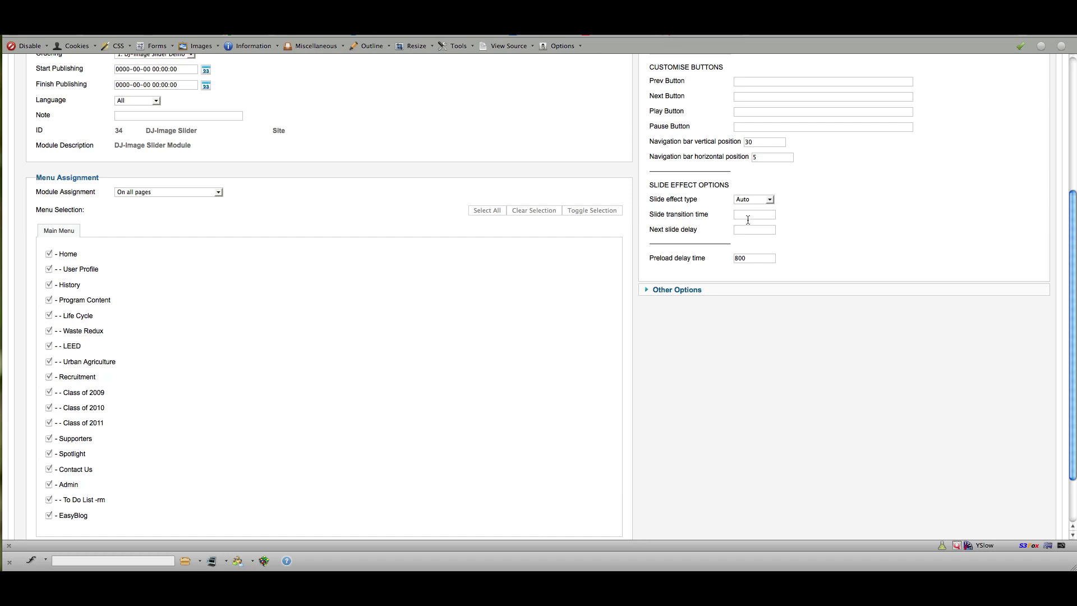
pyautogui.moveTo(738, 144)
pyautogui.click(675, 290)
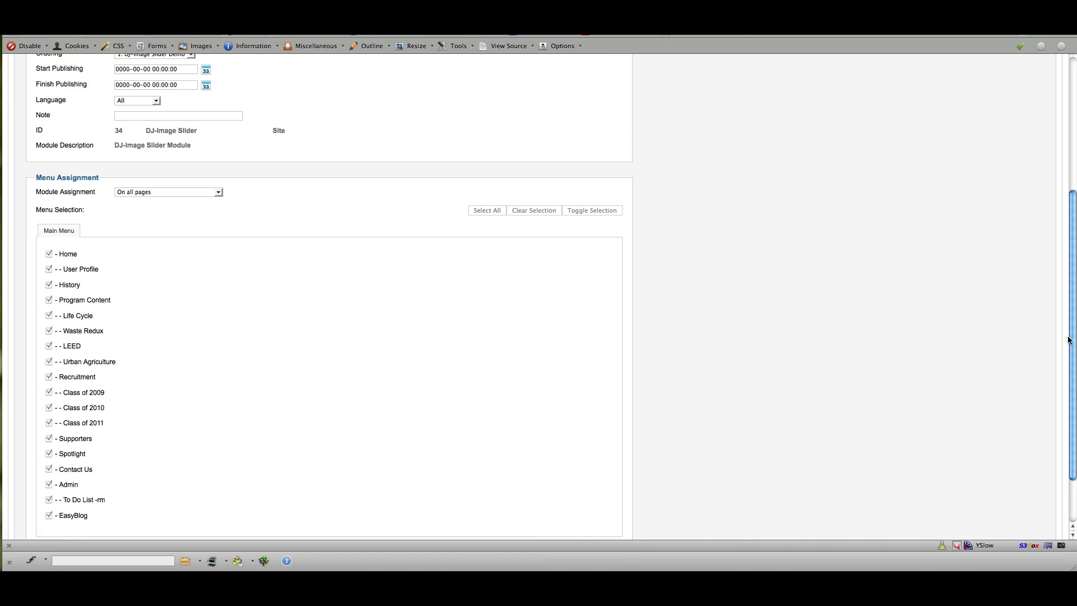
pyautogui.moveTo(1072, 337); pyautogui.dragTo(1075, 159)
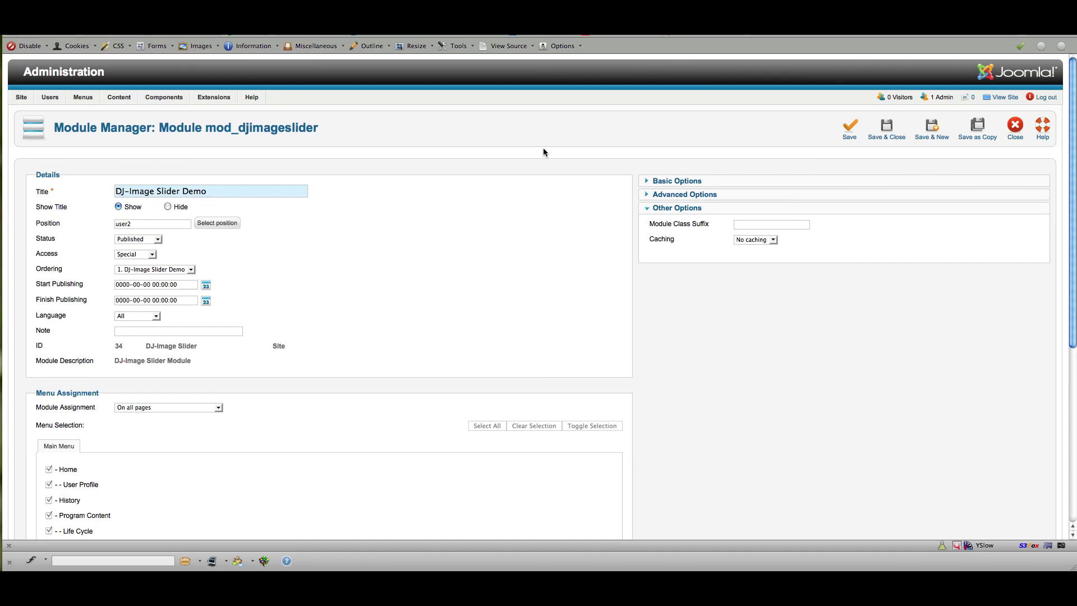
# Step: Save and close the DJ-Image Slider Demo module, then load the public site's Home page
pyautogui.click(887, 129)
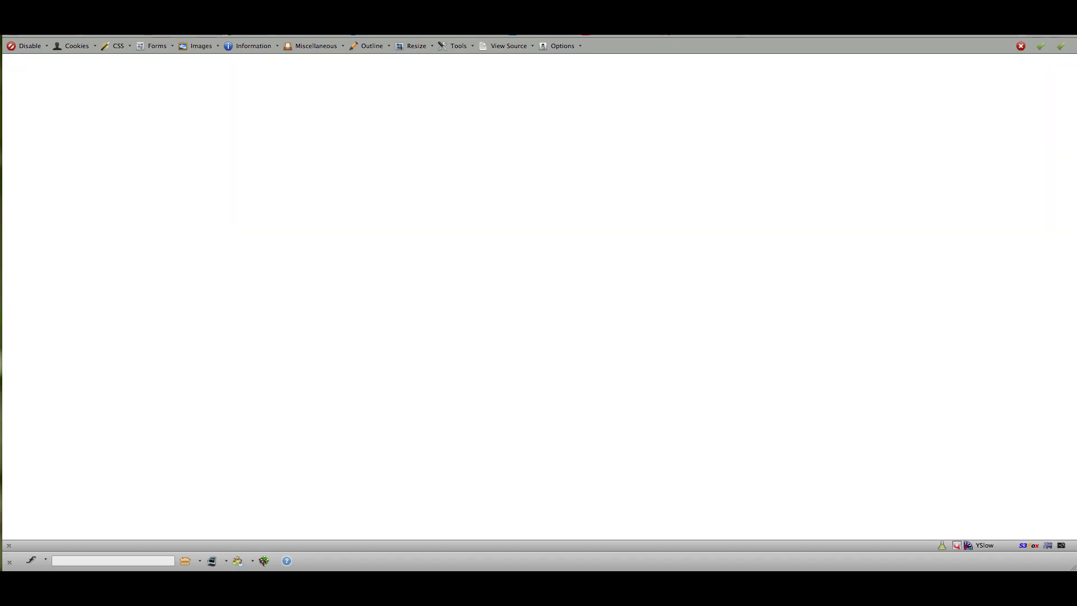
pyautogui.write('mate')
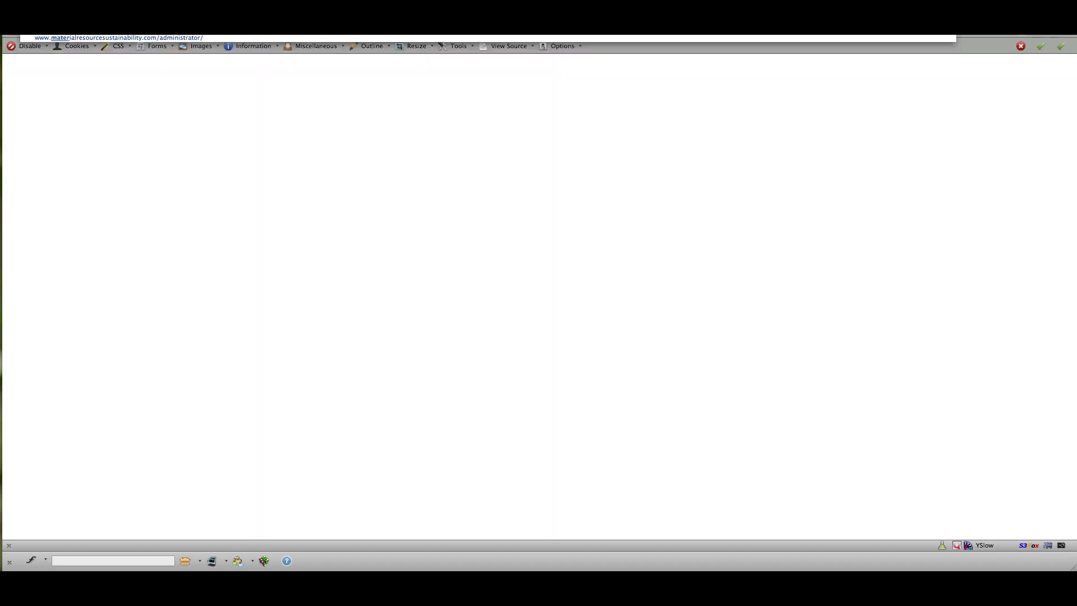
pyautogui.press('Down')
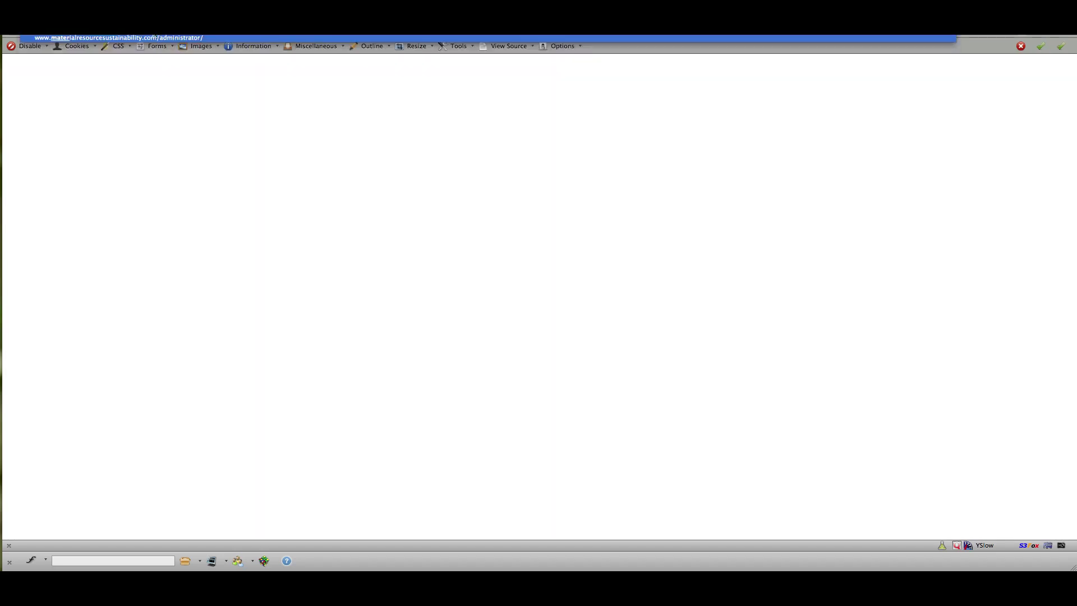
pyautogui.press('Return')
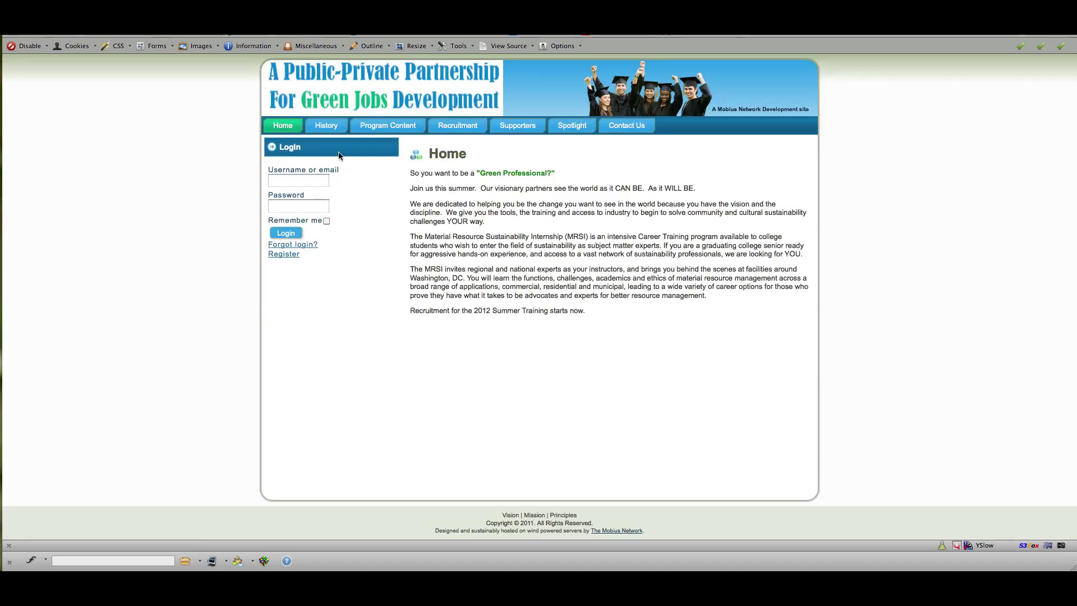
# Step: Log in through the Login box with the saved username and the account password
pyautogui.click(302, 178)
pyautogui.write('bob')
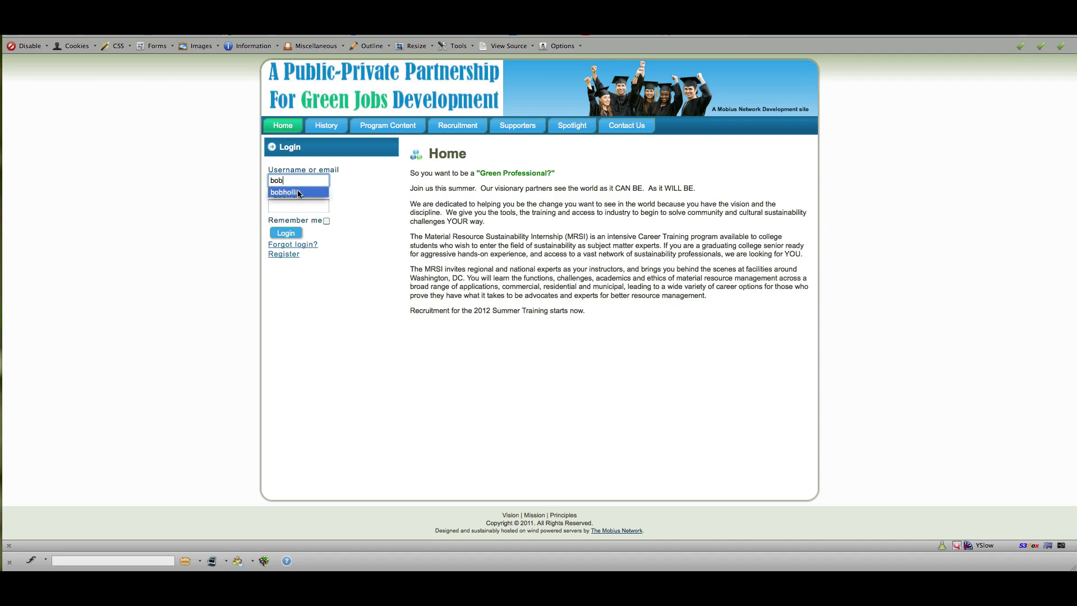
pyautogui.click(297, 192)
pyautogui.click(292, 206)
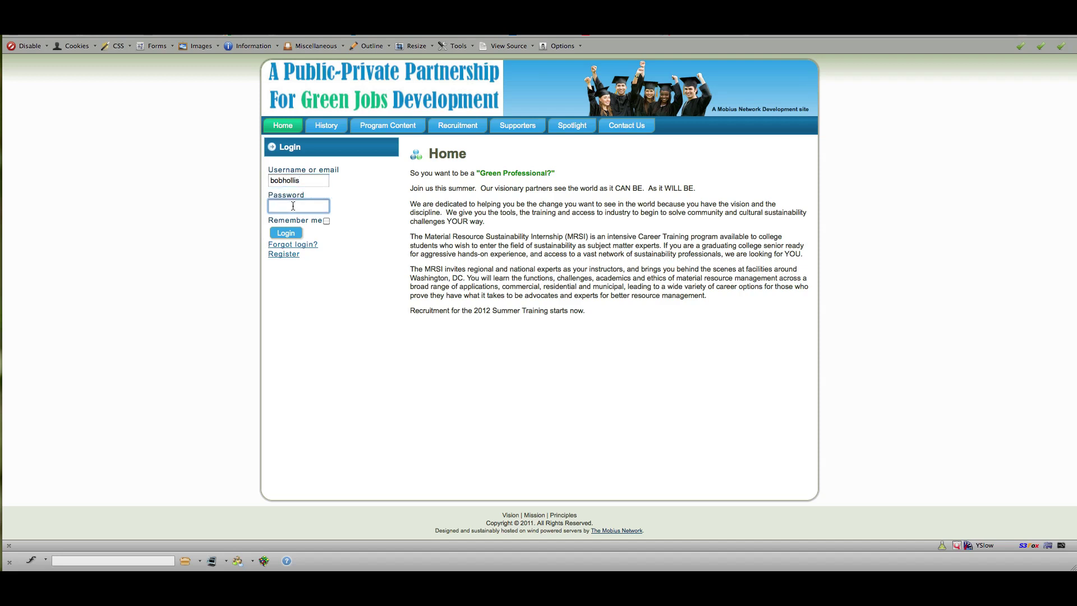
pyautogui.write('••••••••')
pyautogui.click(287, 232)
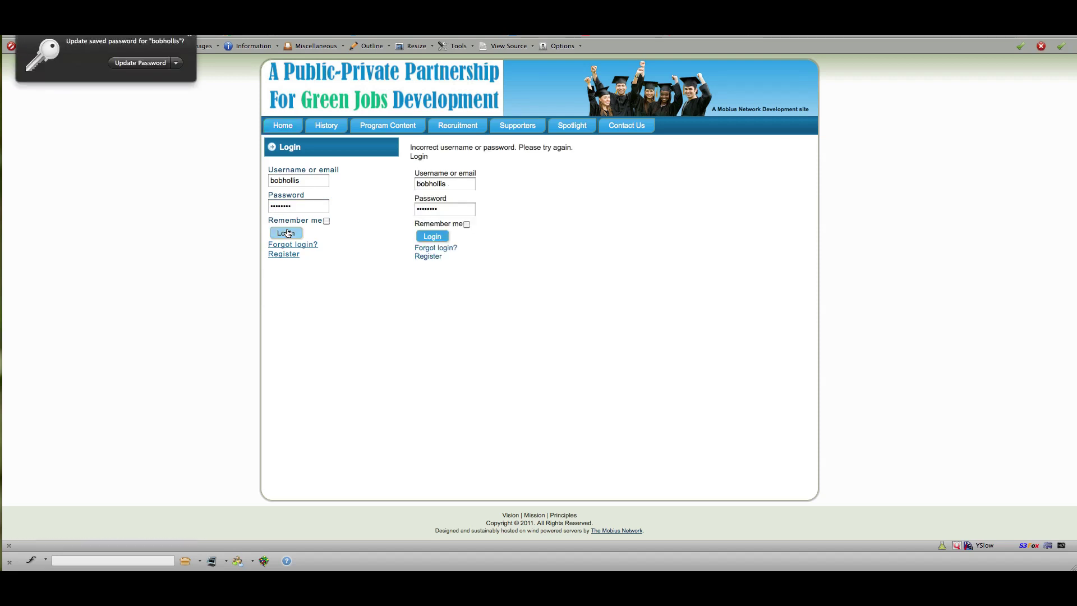
# Step: After the 'Incorrect username or password' error, retype the password and submit the login again
pyautogui.click(292, 207)
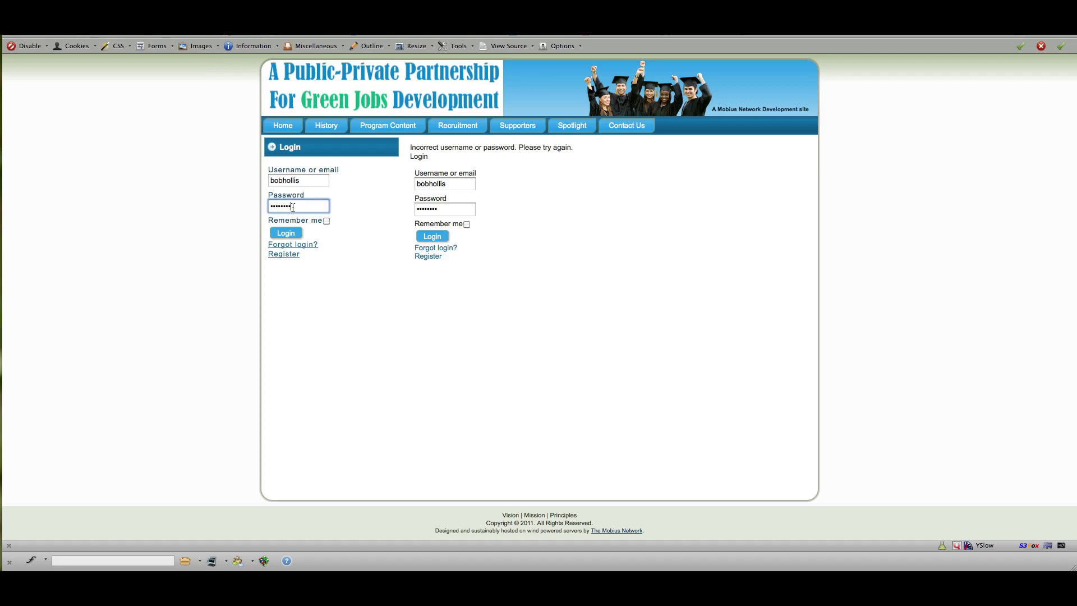
pyautogui.doubleClick(272, 206)
pyautogui.write('••')
pyautogui.write('•')
pyautogui.click(281, 233)
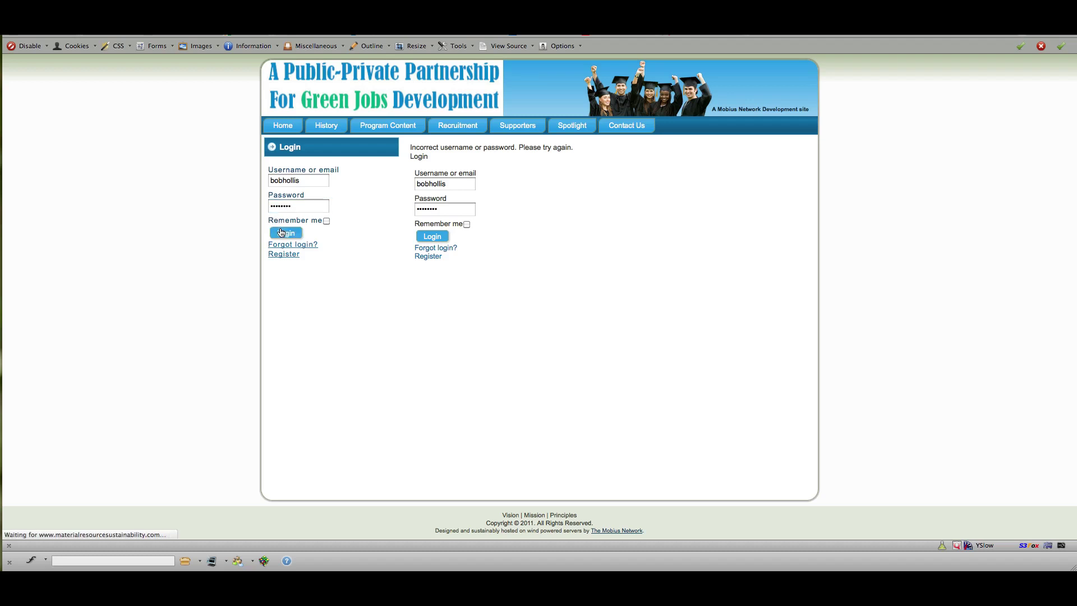